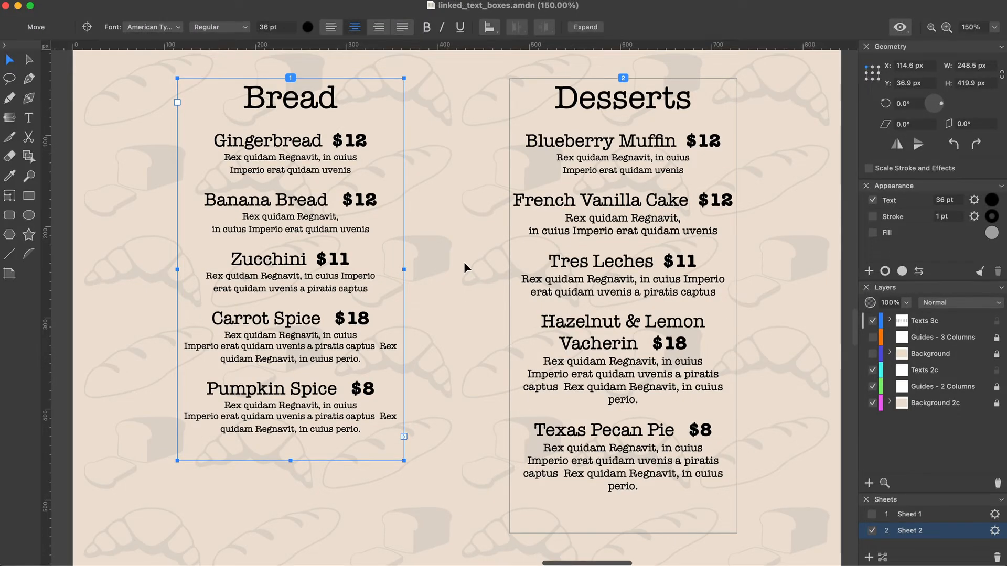
Step: Try shortening the Bread text box from its lower edge to just below the last menu item
left_click(555, 266)
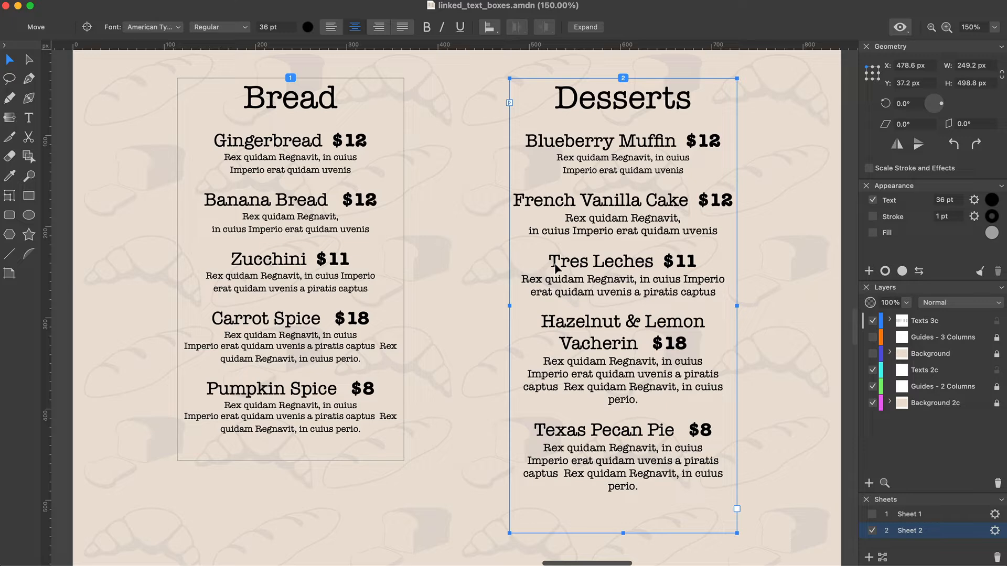
left_click(292, 461)
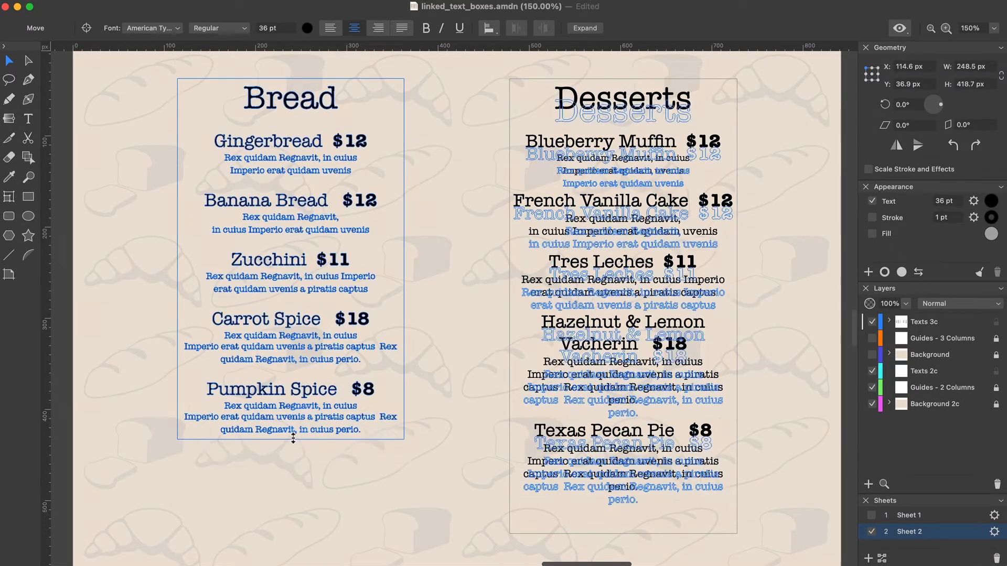
mouse_move(292, 461)
left_mouse_down()
mouse_move(289, 304)
mouse_move(292, 465)
left_mouse_up()
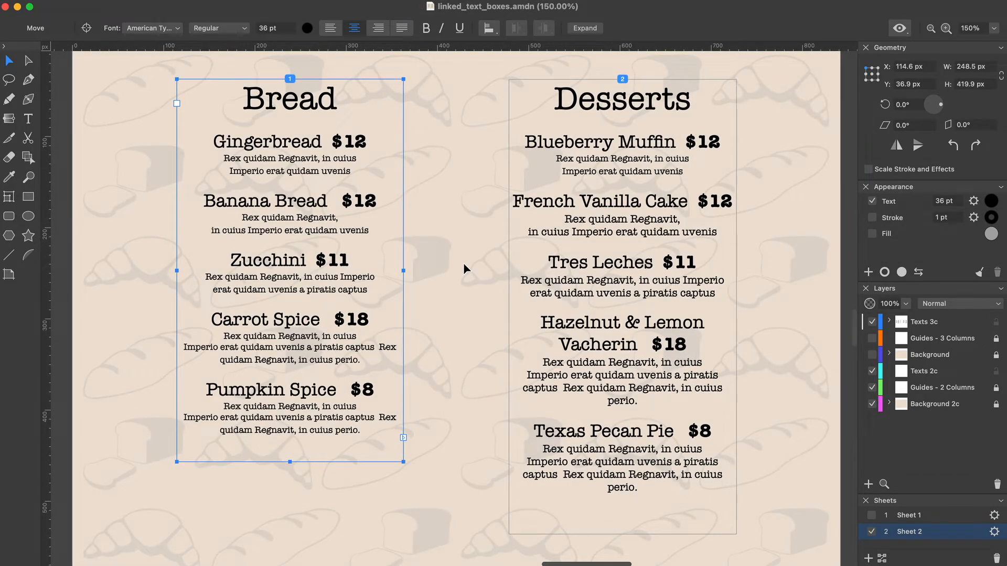
Step: Shorten the Desserts text box to about 245 px high, just below the Tres Leches item, and extend it again
left_click(554, 266)
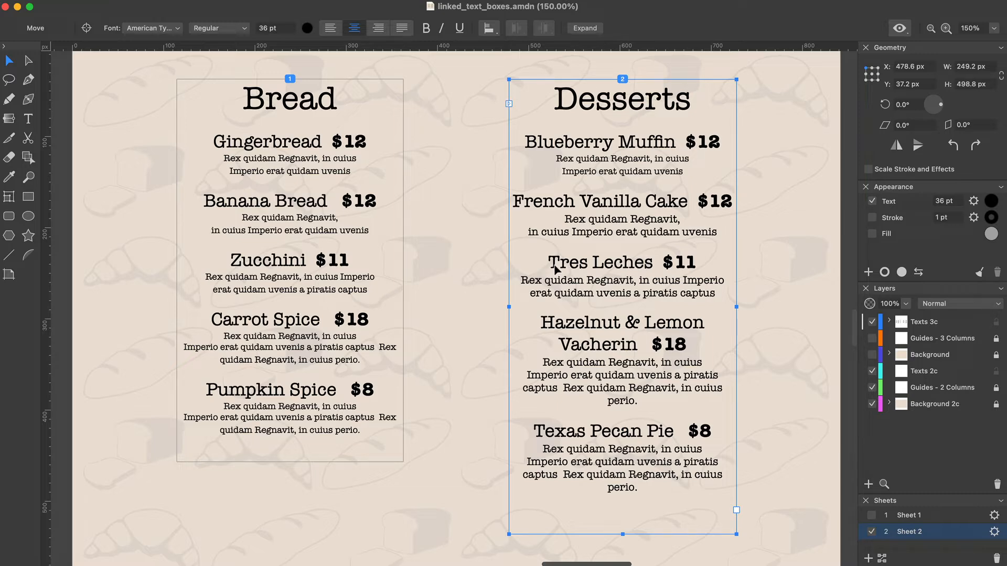
left_click_drag(622, 534, 624, 303)
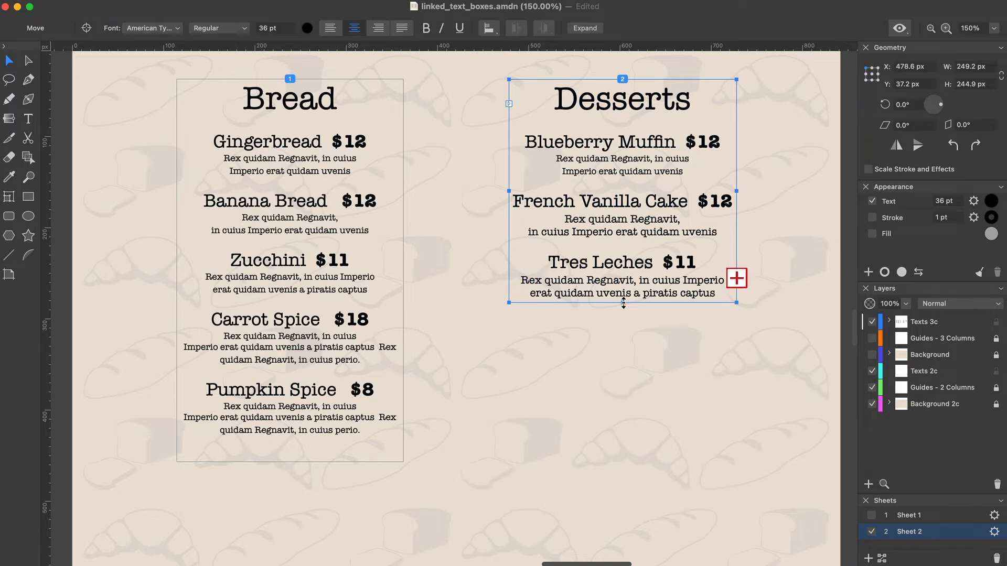
left_click_drag(627, 309, 625, 527)
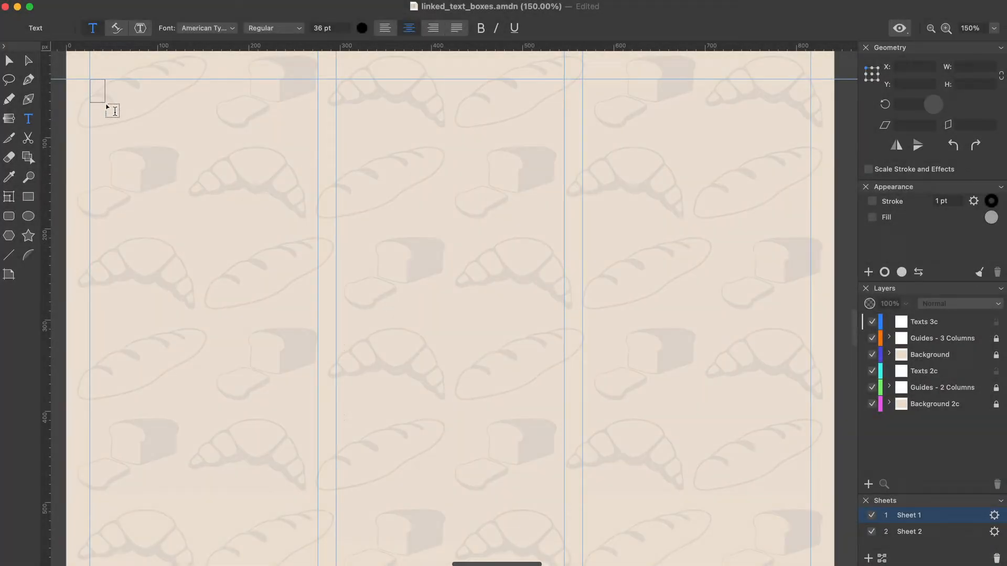
Step: On Sheet 1, draw a first-column text box about 249 × 434 px with the Bread menu, and flow its overflow into a linked second-column box
left_click_drag(107, 107, 323, 481)
type("Bread Gingerbread $12 Rex quidam Regnavit, in cuius Imperio erat quidam uvenis Banana Bread $12 Rex quidam Regnavit, in cuius Imperio erat quidam uvenis Zucchini $11 Rex quidam Regnavit, in cuius Imperio erat quidam uvenis a piratis captus Carrot Spice $18 Rex quidam Regnavit, in cuius Imperio erat quidam uvenis a piratis captus Rex quidam Regnavit, in cuius perio. Pumpkin Spice $8 Rex quidam Regnavit, in cuius Imperio erat quidam uvenis a piratis captus Rex quidam Regnavit, in cuius perio.")
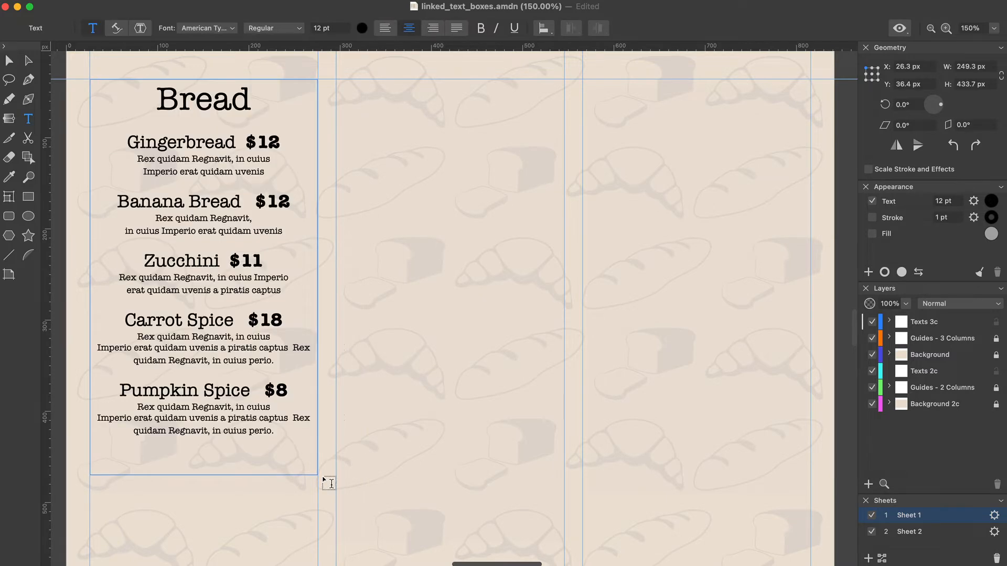
key("Escape")
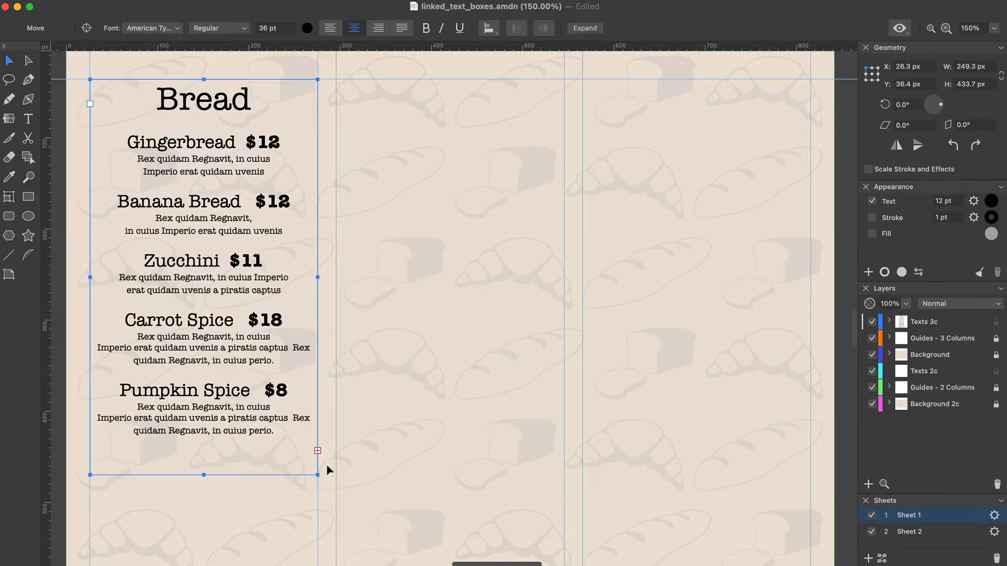
left_click(318, 451)
left_click_drag(337, 81, 564, 519)
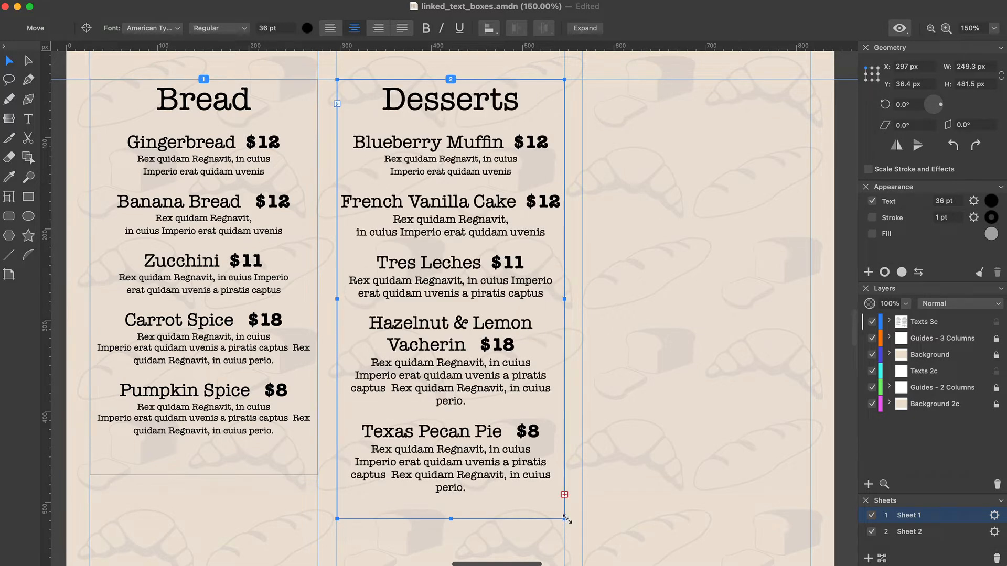
Step: Delete the linked Desserts text box, select the remaining Bread text box, and undo the deletion
left_click(594, 503)
left_click(533, 431)
key("Delete")
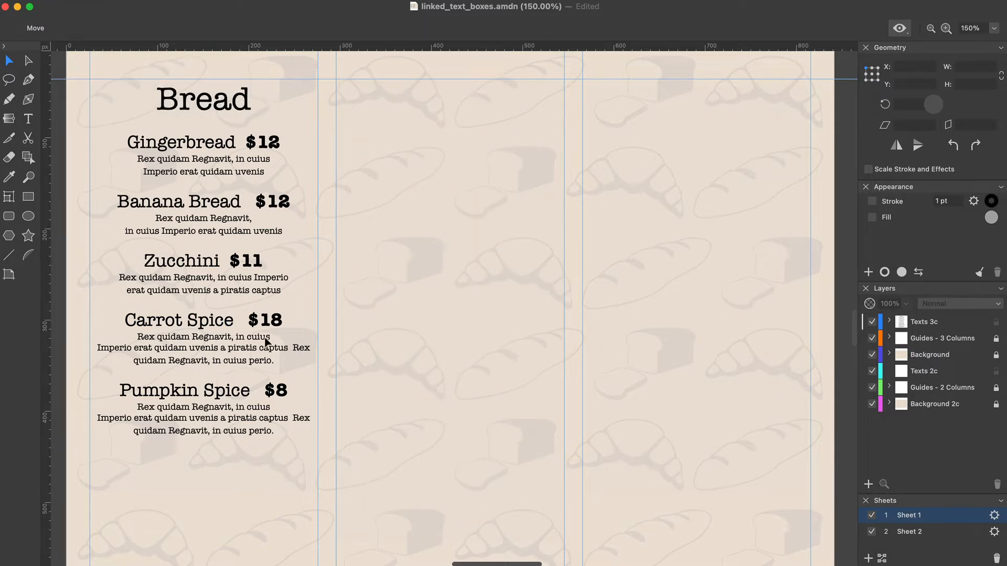
left_click(266, 342)
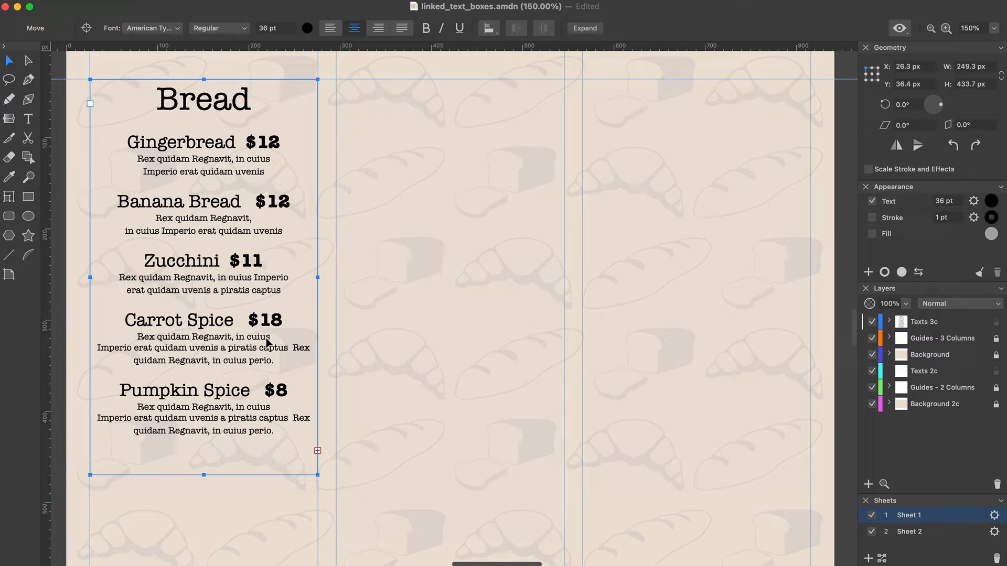
key("super+z")
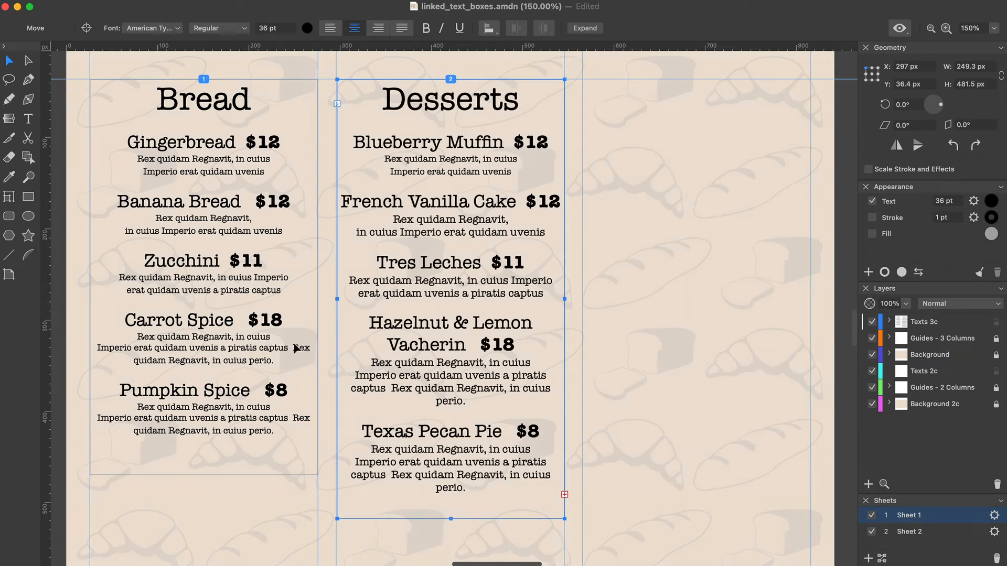
Step: Draw a separate text box about 249 × 500 px in the second column and link the Bread text box's overflow into it
left_click(269, 338)
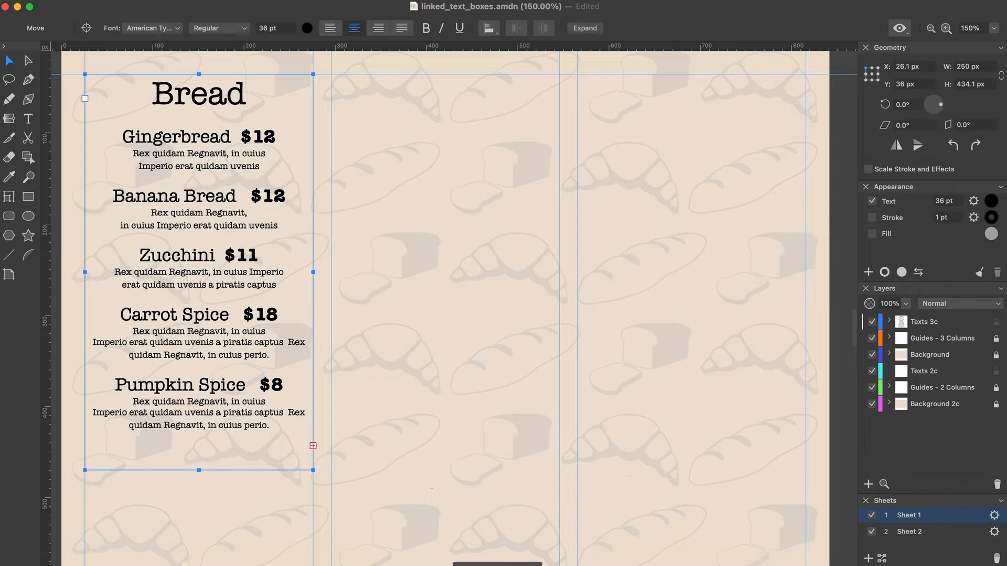
key("t")
left_click_drag(332, 75, 563, 532)
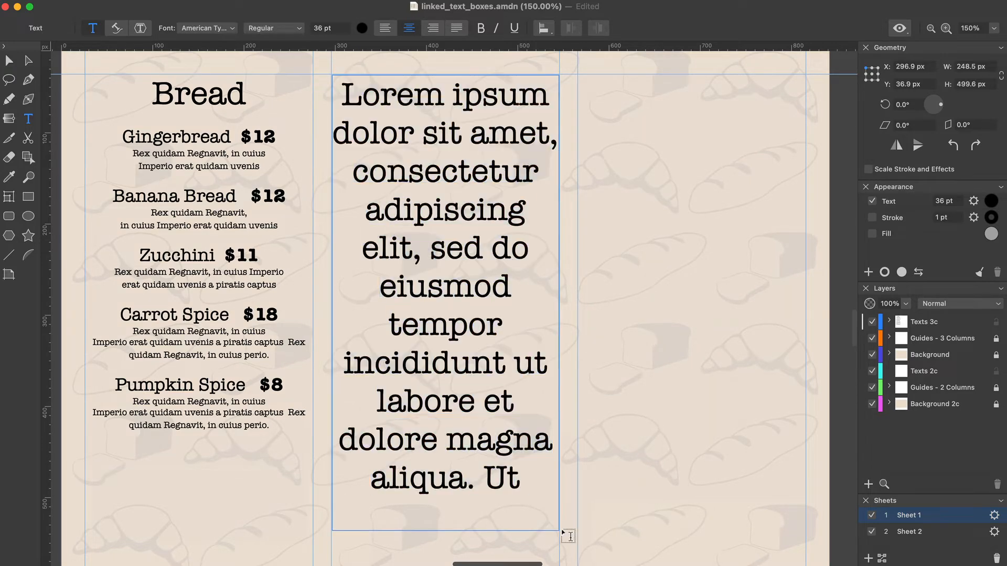
key("Escape")
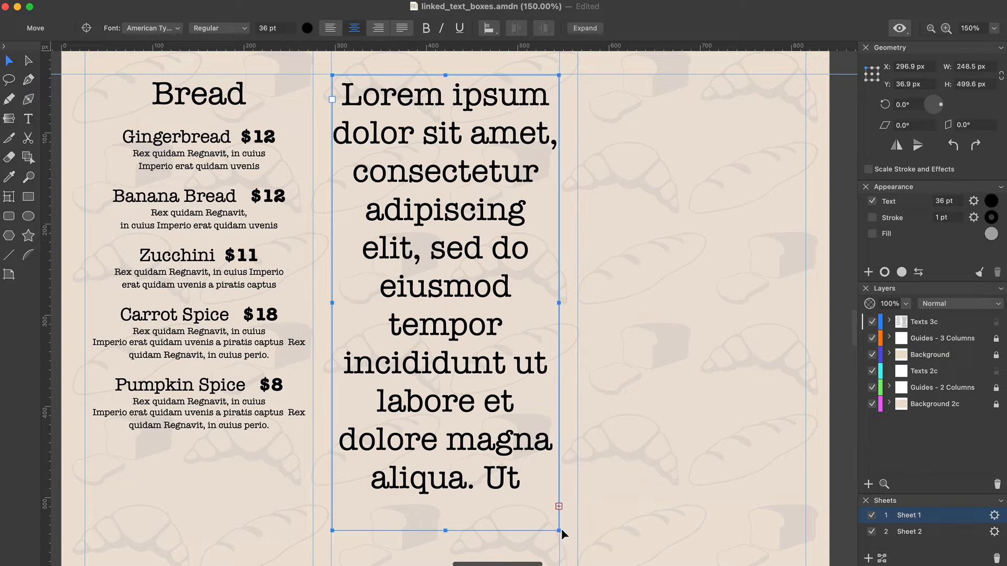
left_click(316, 447)
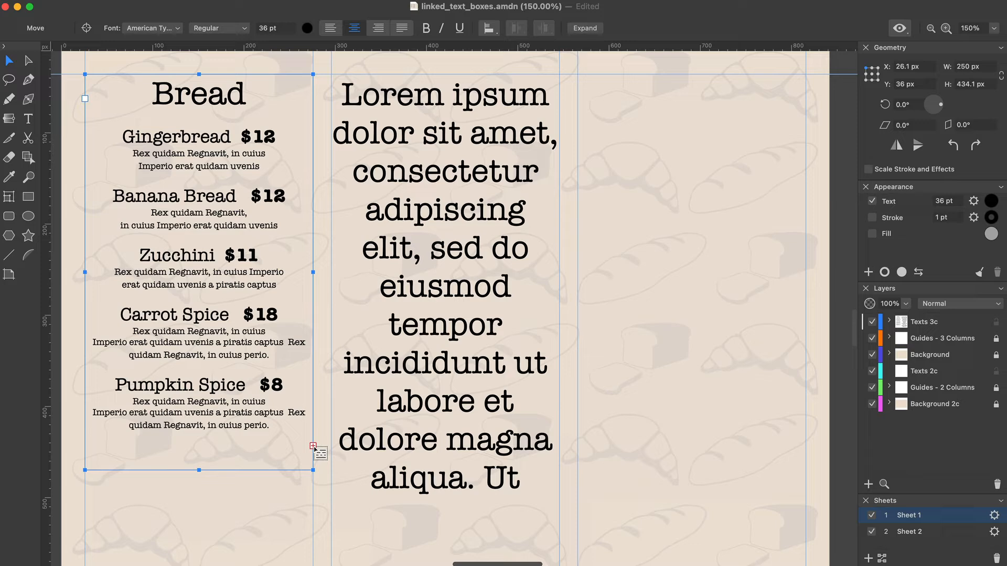
left_click(313, 446)
left_click(370, 448)
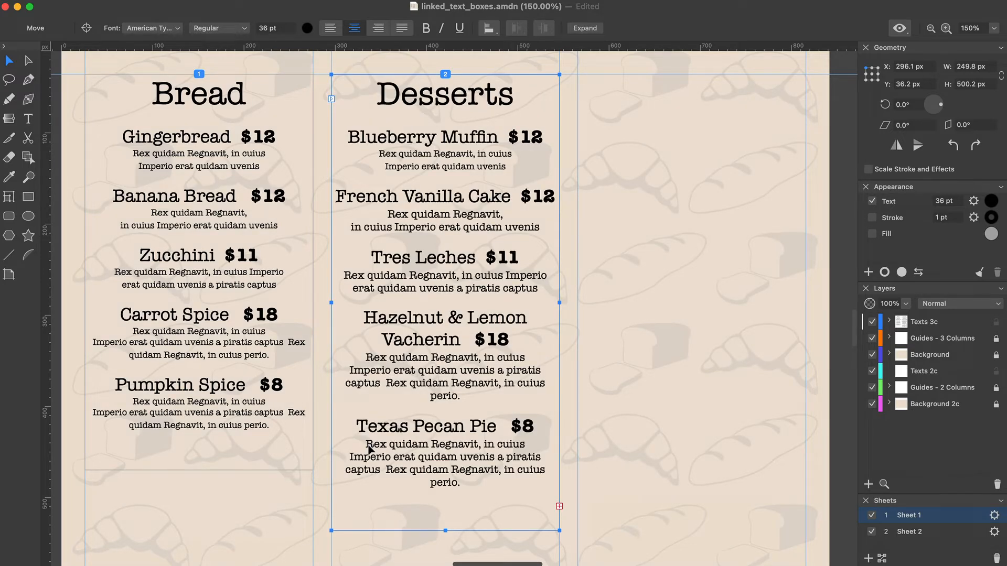
Step: Unlink the Desserts text box from the Bread text box with both selected, and undo the unlinking
left_click(274, 423, "shift")
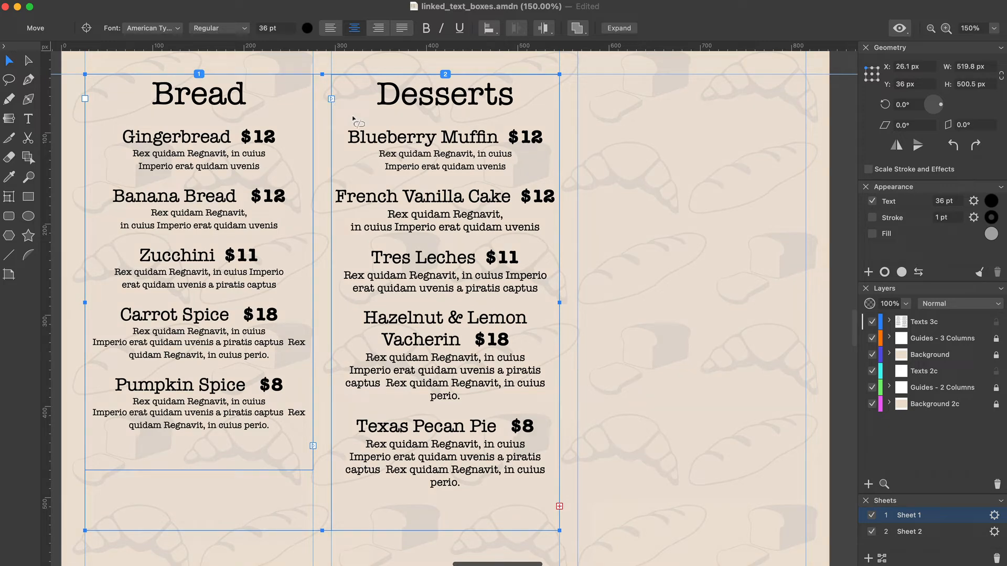
left_click(363, 129)
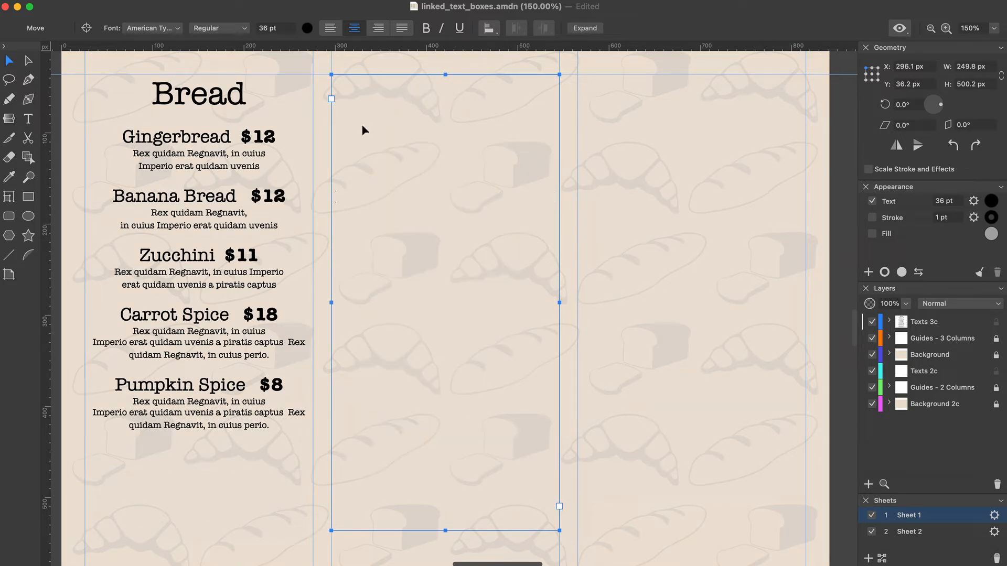
key("super+z")
Step: Unlink the Desserts text box using the Bread text box's output link
left_click(315, 446)
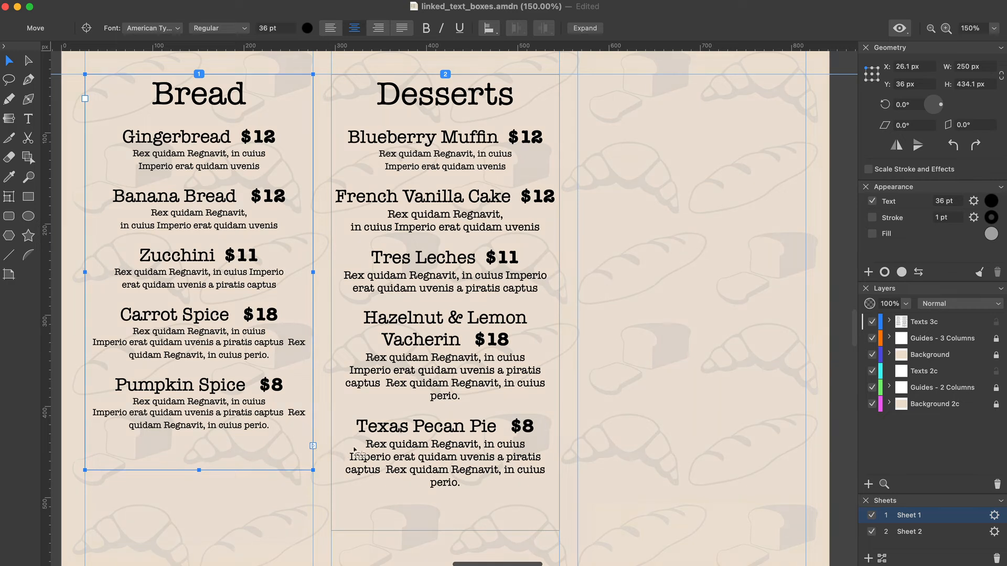
left_click(381, 438)
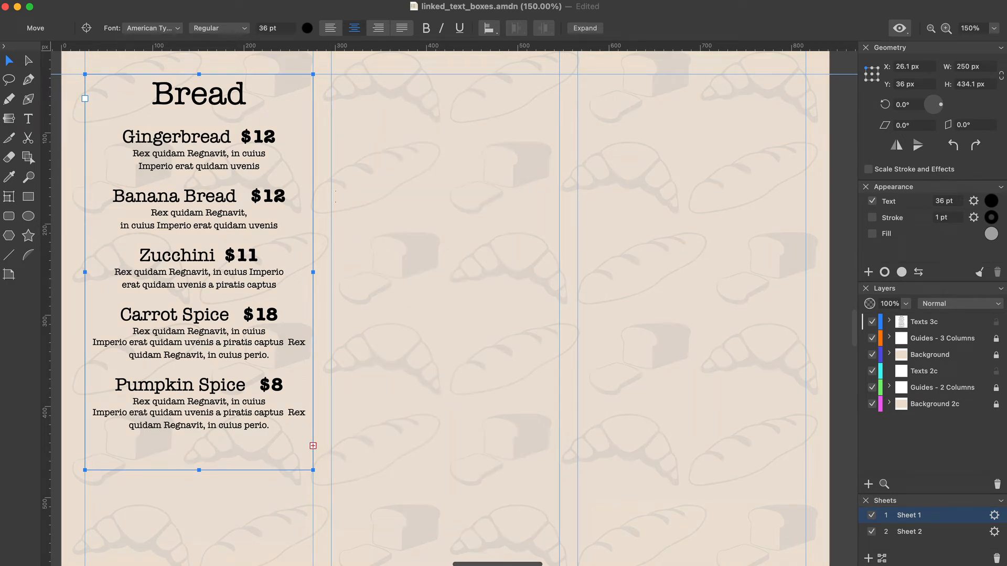
left_click(381, 439, "shift")
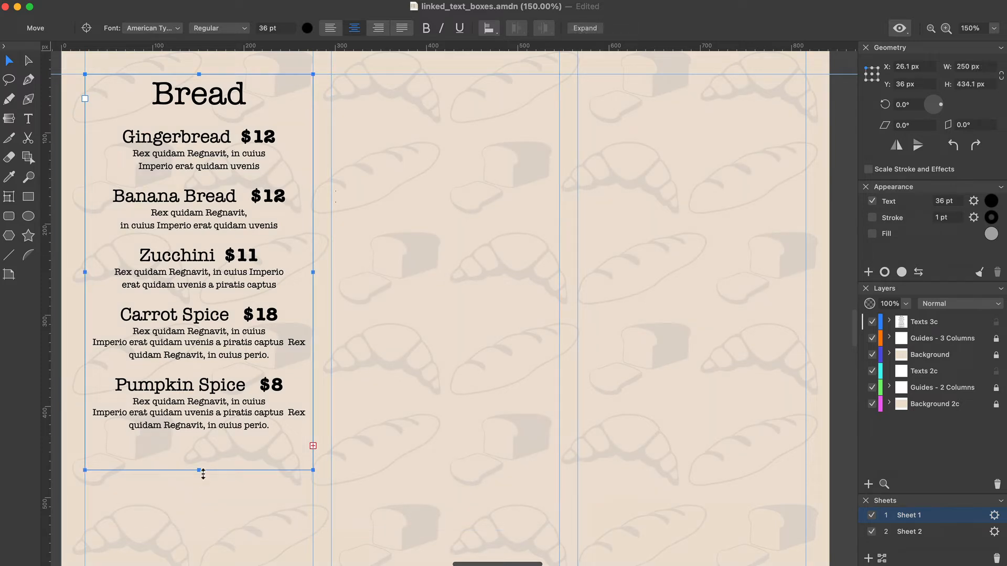
left_click_drag(203, 473, 199, 548)
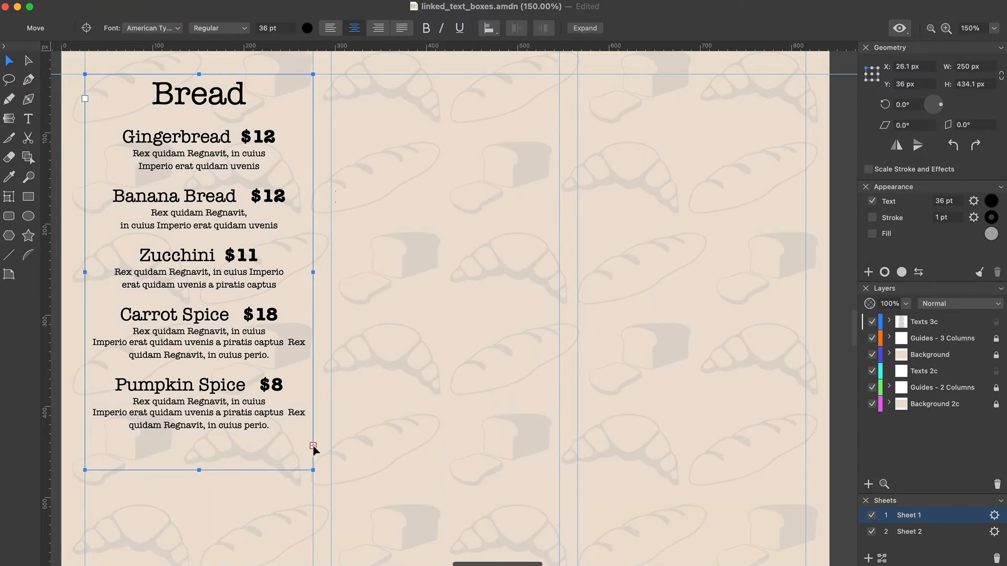
left_click(313, 447)
key("a")
key("Escape")
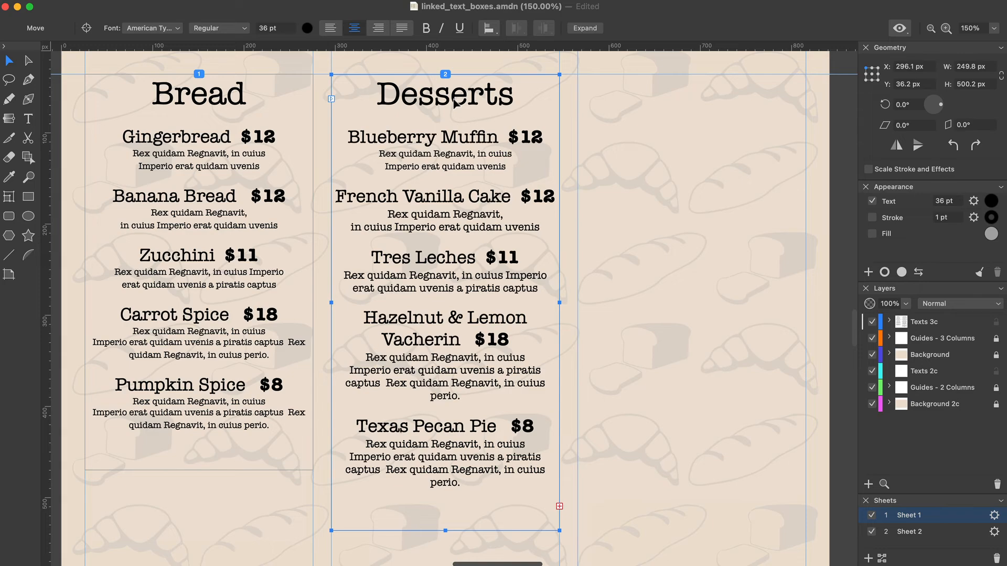
Step: Move the linked Desserts text box to the third column and insert a new linked box about 249 × 498 px before it in the second column
left_click_drag(456, 103, 701, 104)
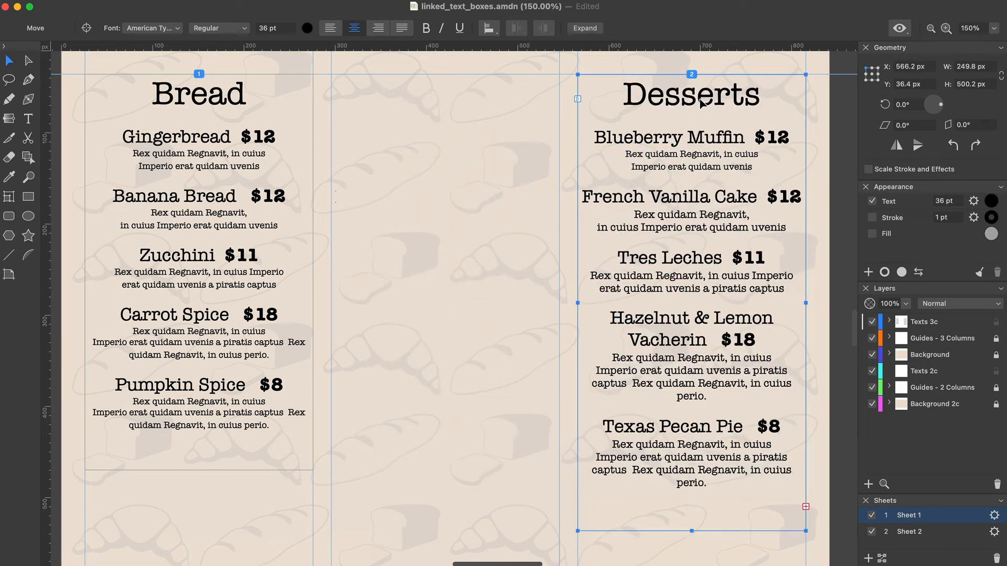
left_click(577, 99)
left_click_drag(332, 76, 559, 531)
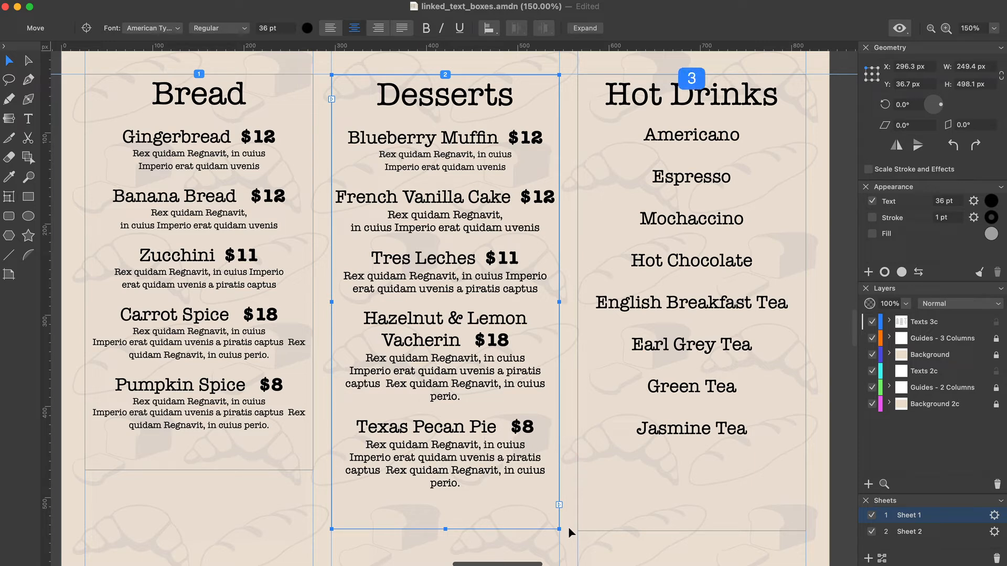
Step: Add "Citrus Mint Tea" as a new item below Jasmine Tea in the Hot Drinks text box
double_click(697, 432)
key("Return")
type("Citrus Mint Tea")
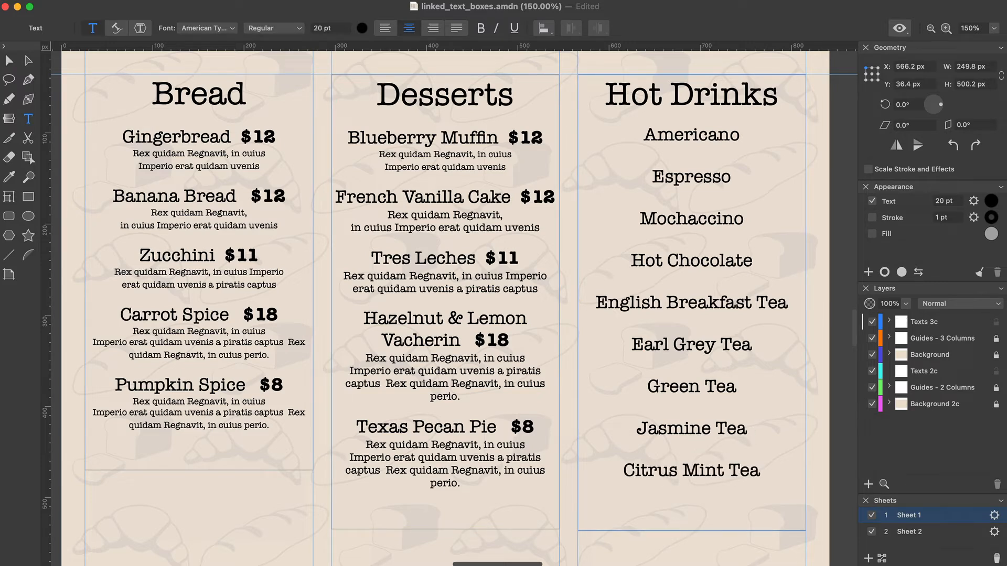
key("Escape")
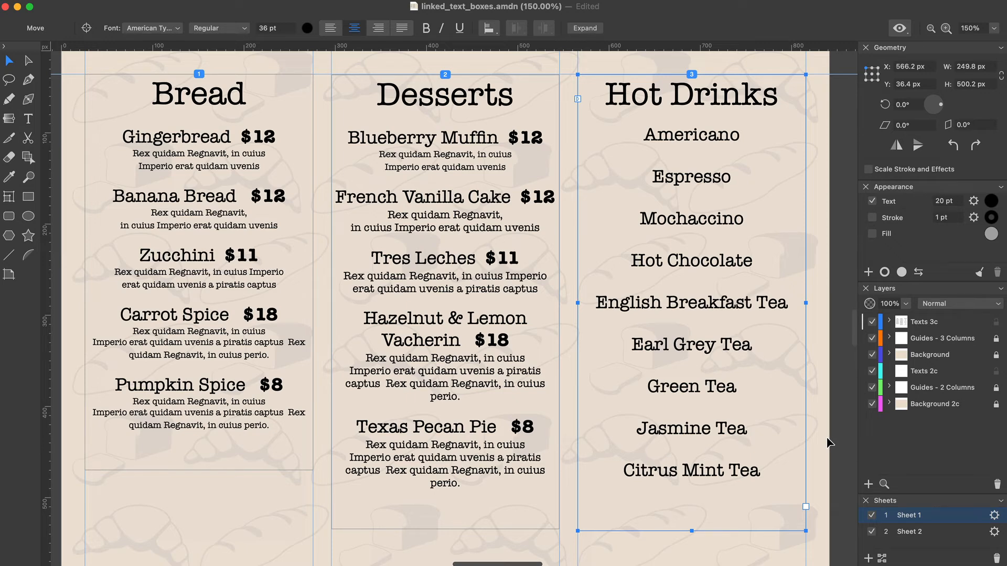
Step: Delete the Hot Drinks text box and the Desserts text box from the linked chain
key("Delete")
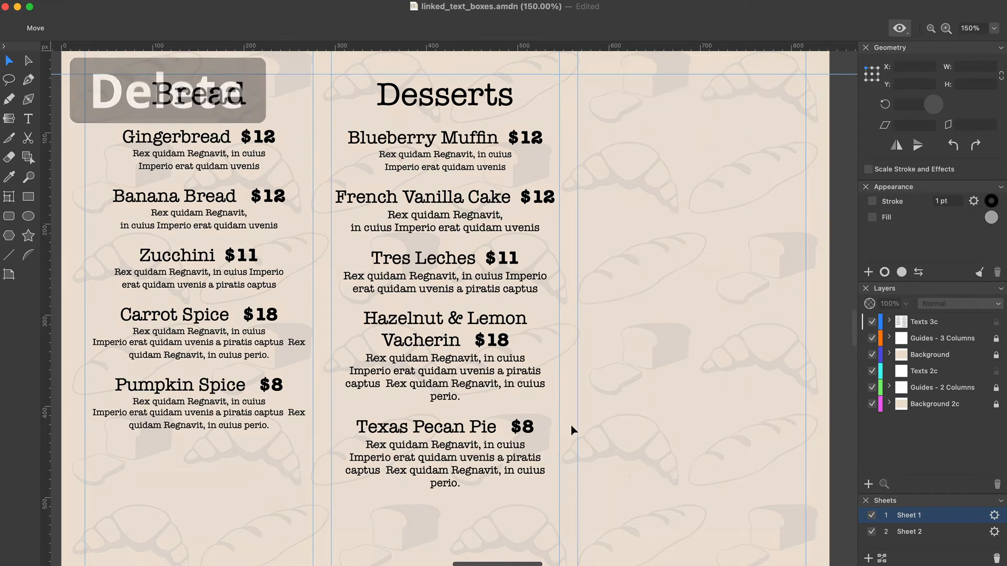
left_click(477, 426)
key("Delete")
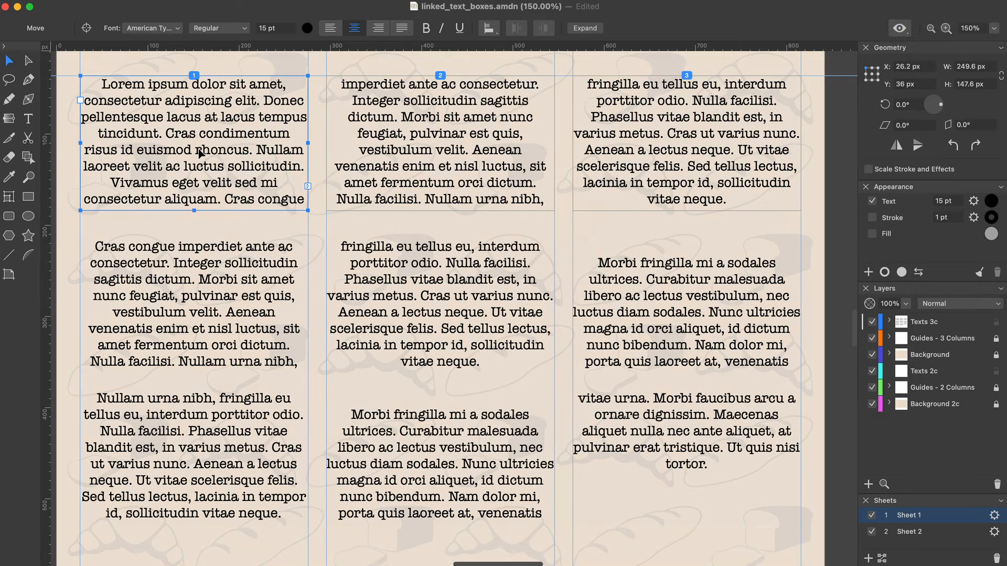
Step: Select all three first-column text boxes together to view the order of each linked chain
left_click(198, 292, "shift")
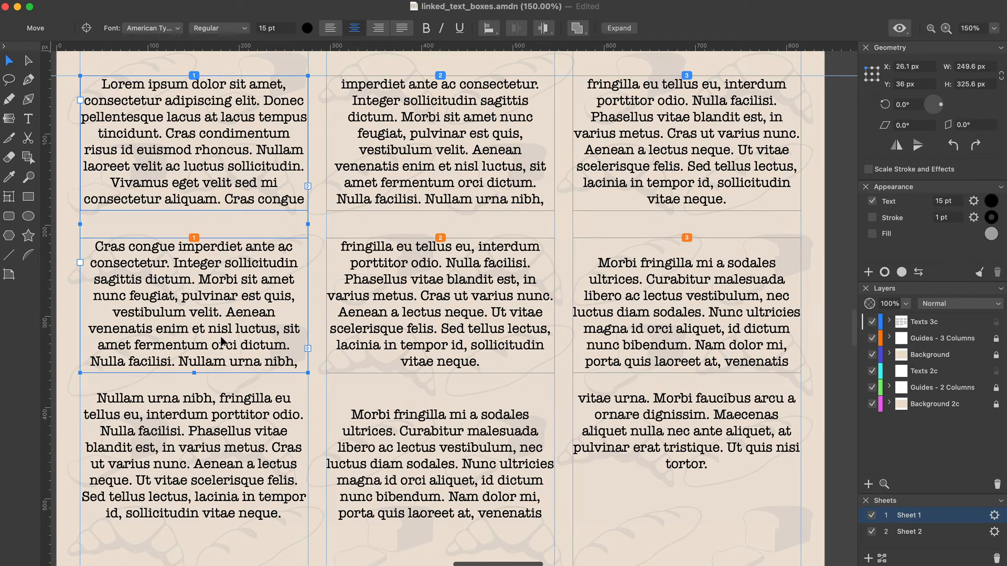
left_click(201, 457, "shift")
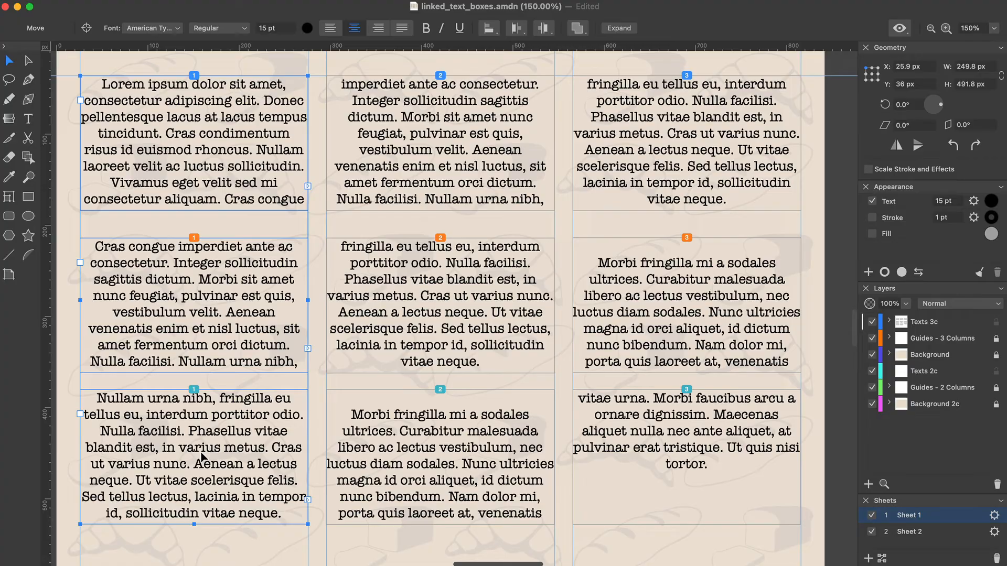
key("a")
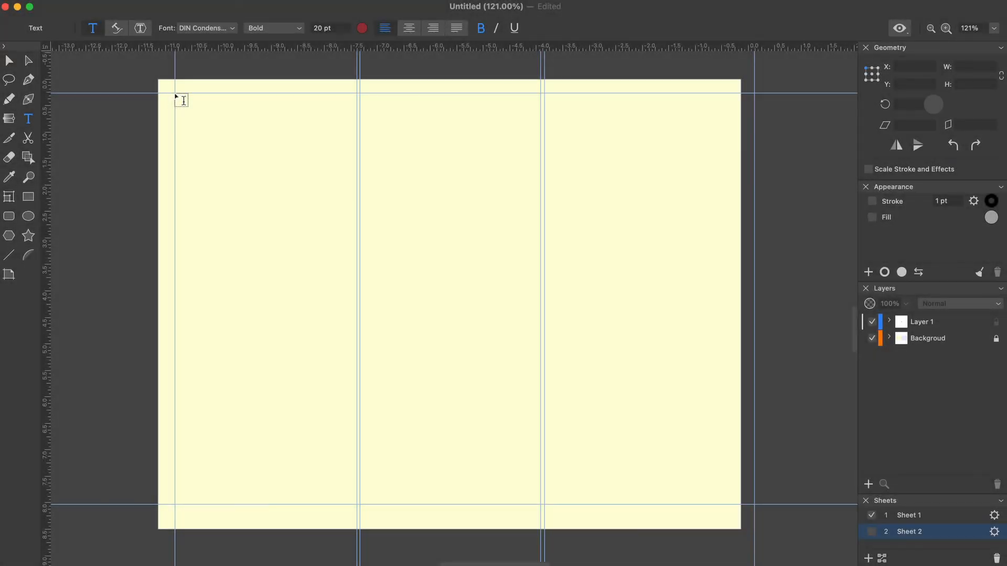
Step: In the untitled document, draw a first-column text box about 3.43 × 7.77 in and a linked second-column box about 3.39 × 7.75 in
left_click_drag(176, 96, 357, 504)
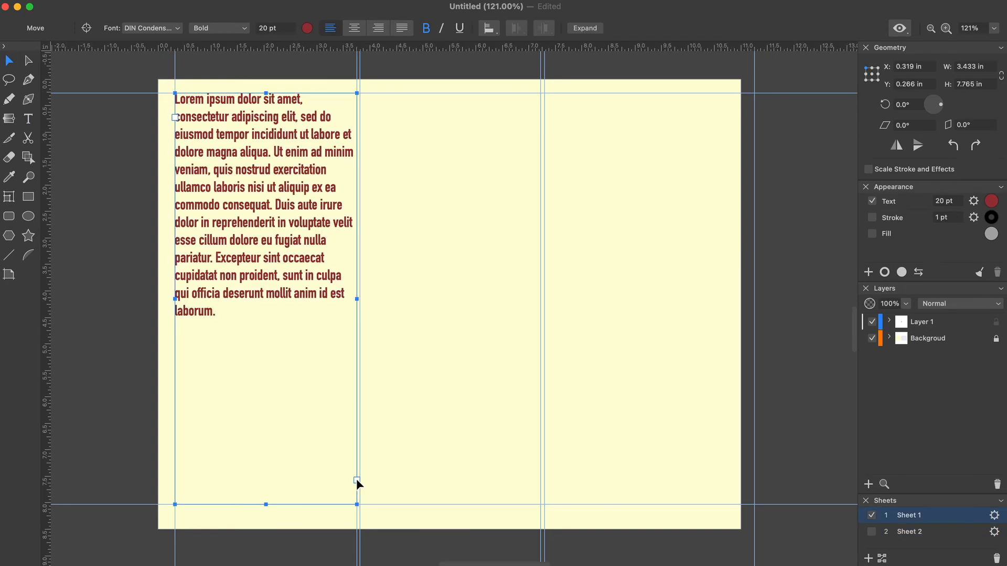
left_click_drag(362, 96, 540, 504)
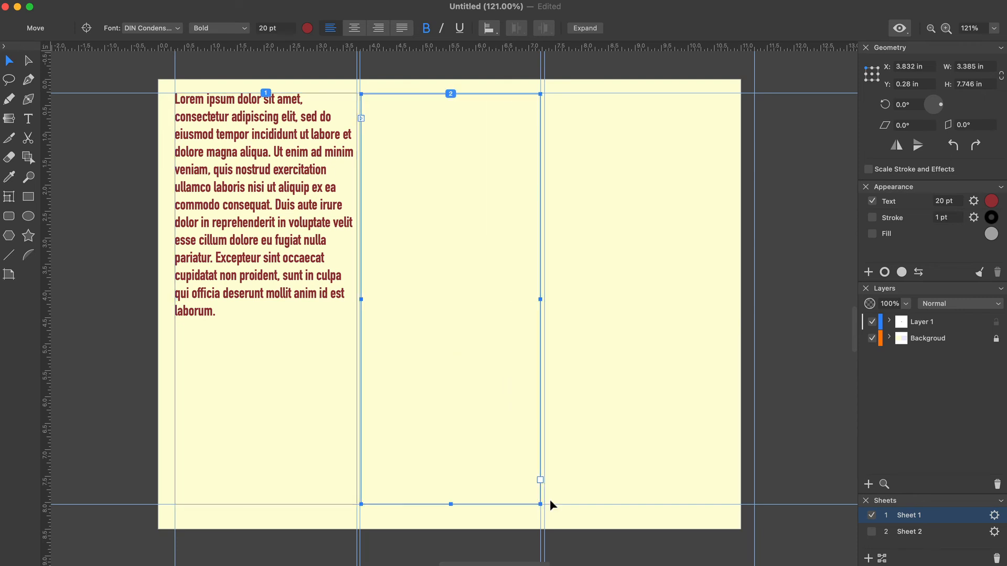